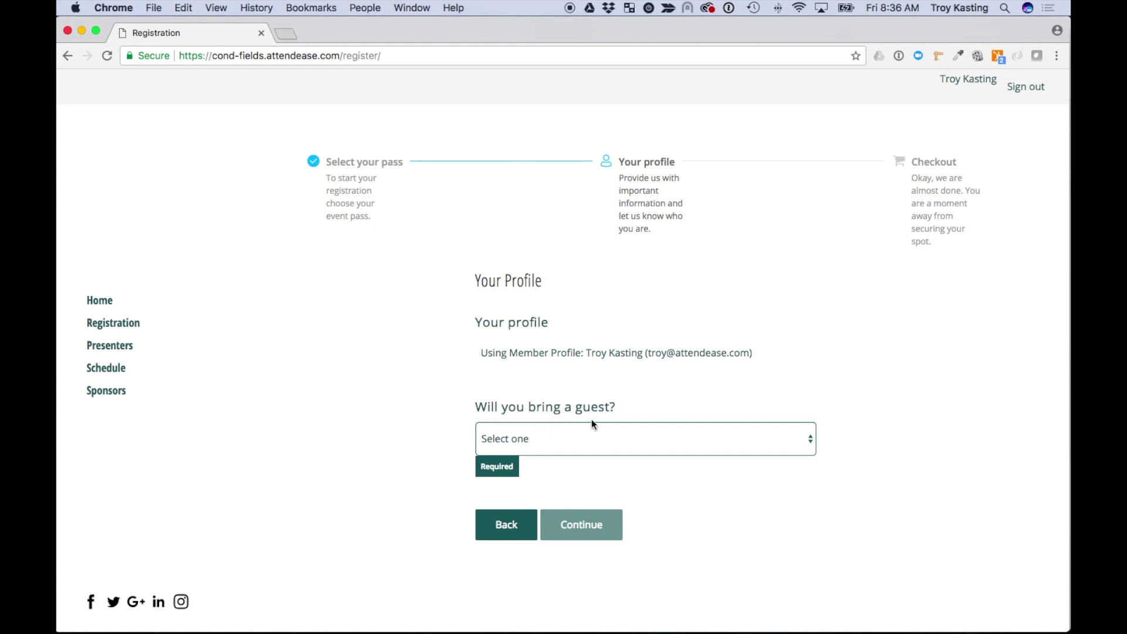
Test the "Will you bring a guest?" question on the registration profile page with the answers No and Yes.
click(698, 436)
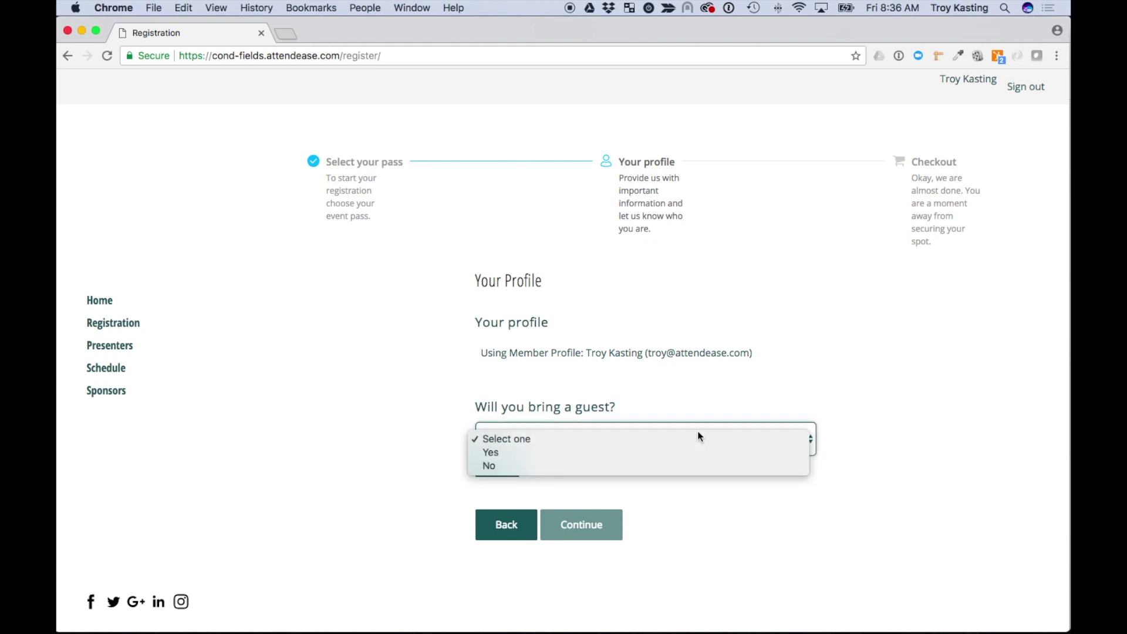
click(694, 463)
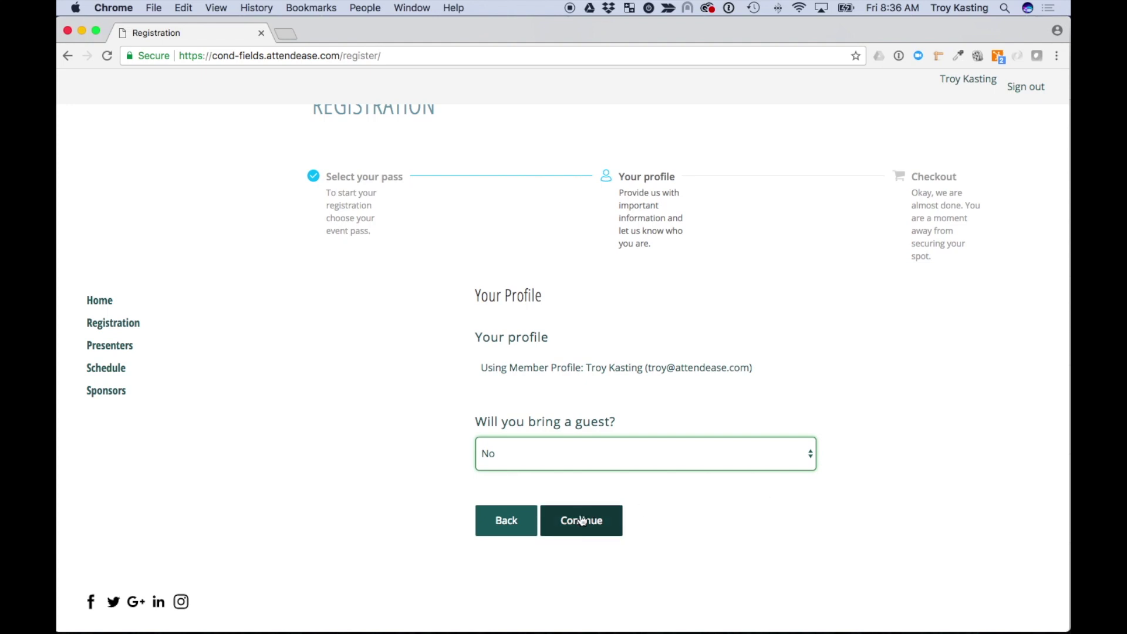
click(782, 465)
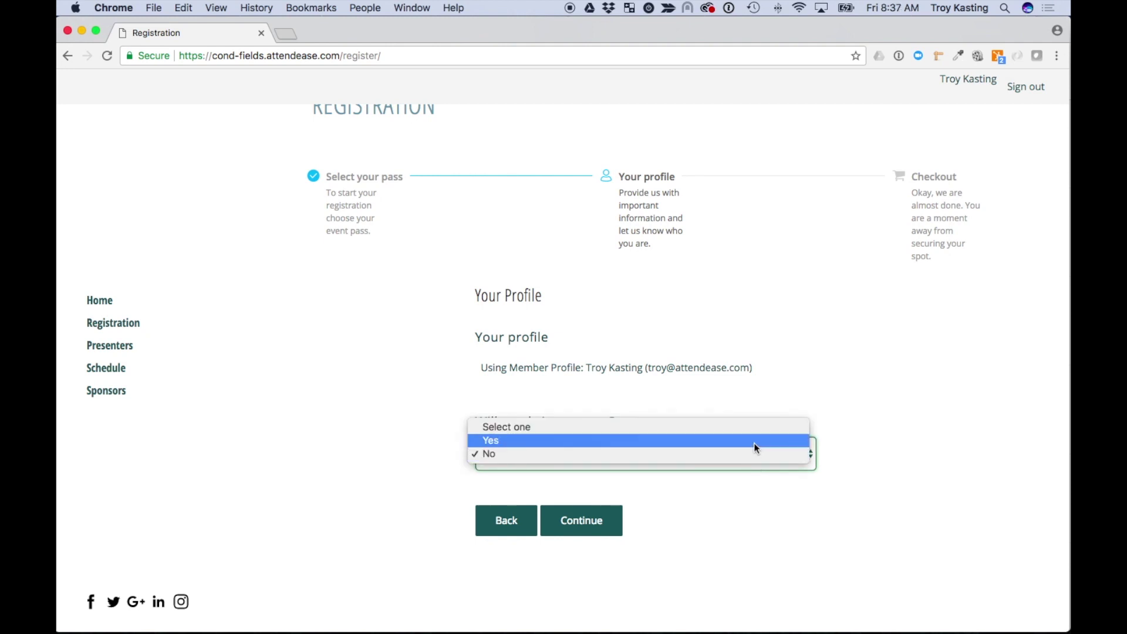
click(754, 441)
scroll(861, 493, down, 5)
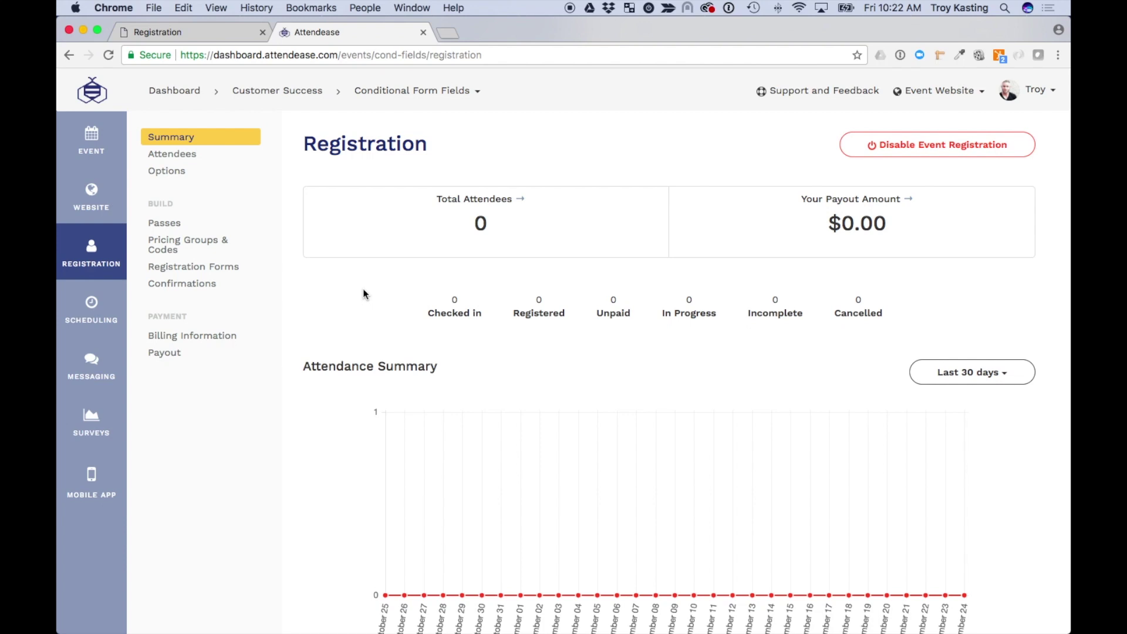
Open the event's registration forms and add a select list below the Password field of the default form.
click(216, 270)
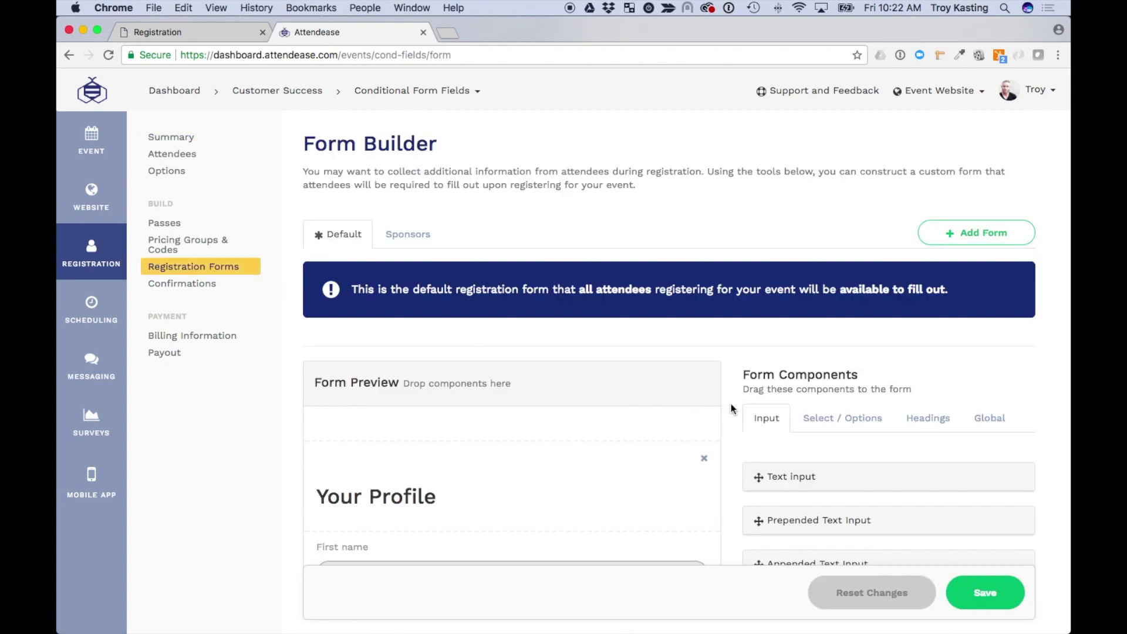
scroll(727, 405, down, 5)
scroll(727, 403, down, 2)
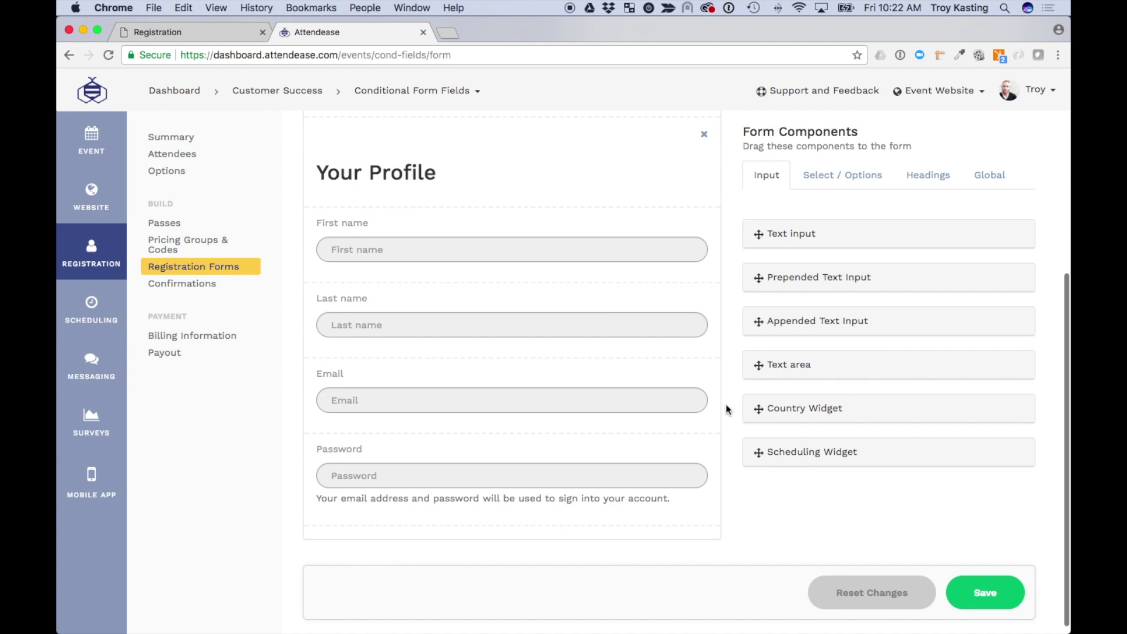
click(828, 186)
drag(824, 233, 530, 514)
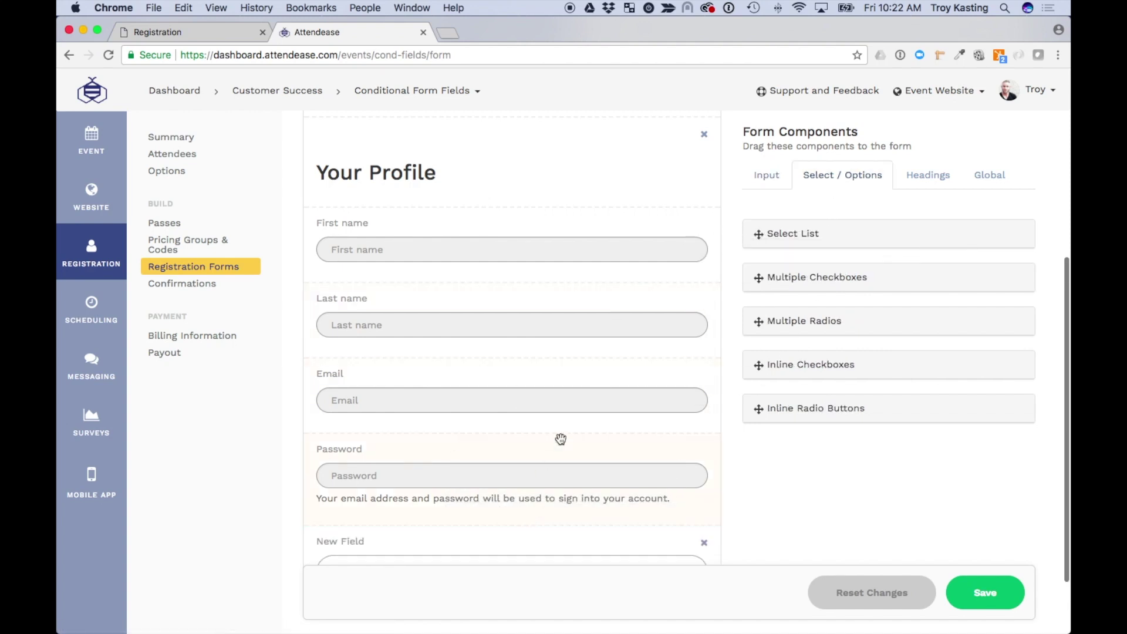
Label the new select list "Will you bring a guest?".
scroll(558, 437, down, 3)
click(512, 456)
click(433, 317)
key(shift+Tab)
text(Will you bring a guest?)
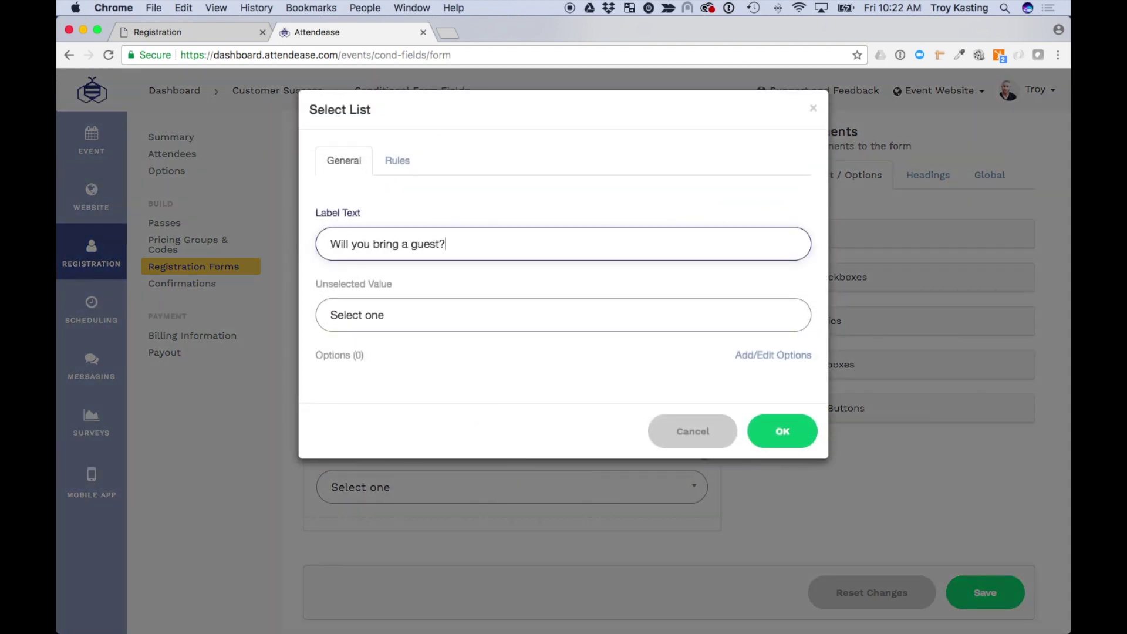
Add the options Yes and No to the guest question's select list.
click(763, 355)
click(422, 388)
click(387, 428)
click(326, 382)
text(Yes)
key(Tab)
text(No)
Make the "Will you bring a guest?" field required and apply its settings.
click(404, 164)
click(395, 285)
click(395, 343)
click(782, 537)
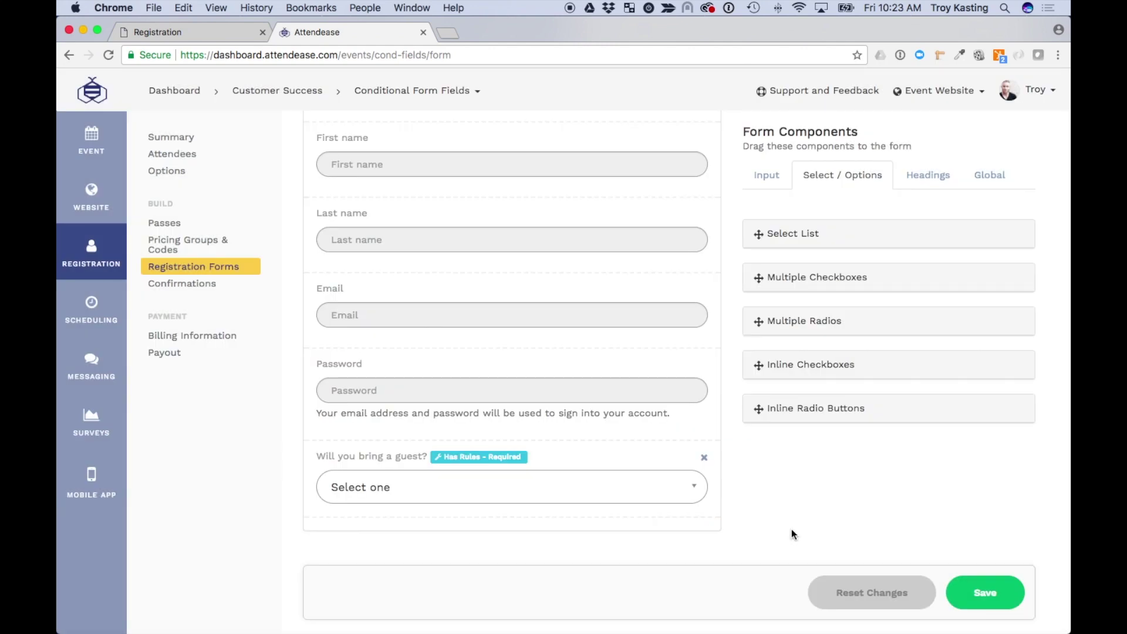
Add three text inputs below the "Will you bring a guest?" question.
click(764, 183)
drag(816, 234, 516, 513)
drag(818, 235, 534, 516)
Set the first new text input's label and placeholder to "Guest first name" and clear its help text.
click(621, 397)
text(Guest first name)
key(super+a)
key(Tab)
key(Tab)
key(BackSpace)
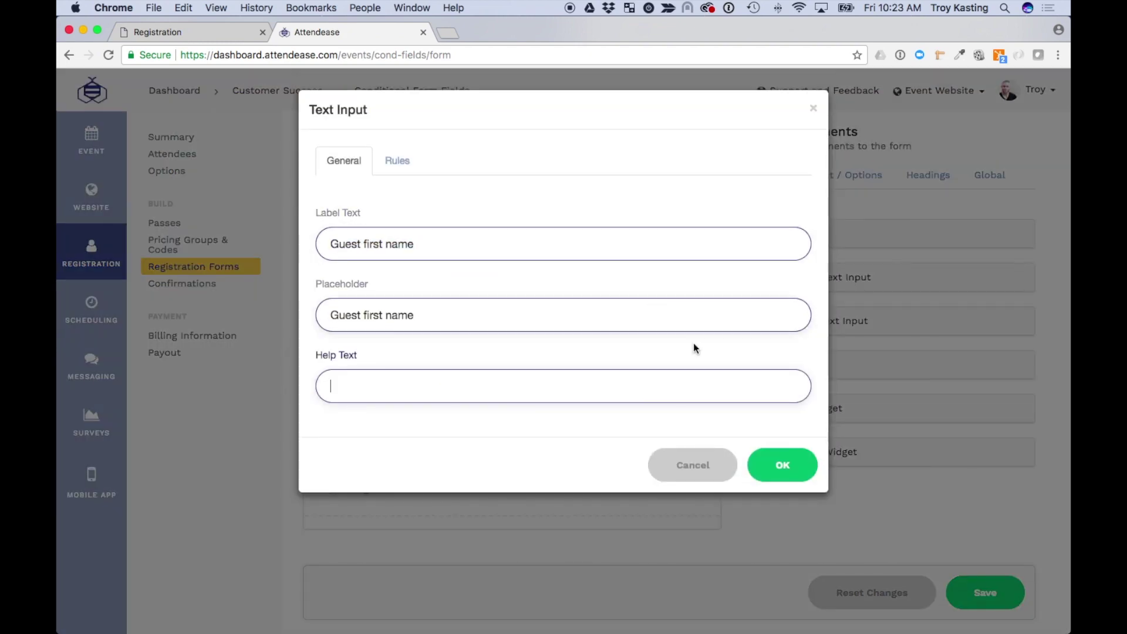
key(Return)
Set the second new text input's label and placeholder to "Guest last name" and clear its help text.
click(421, 346)
text(Guest last name)
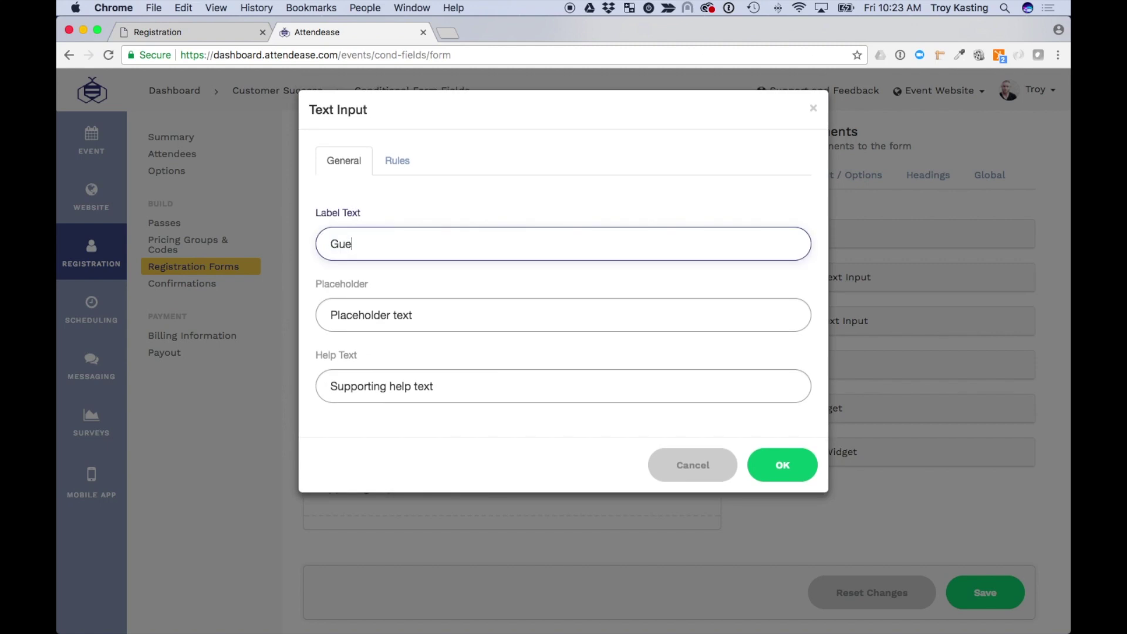
key(super+a)
key(super+c)
key(Tab)
key(super+v)
key(Tab)
key(BackSpace)
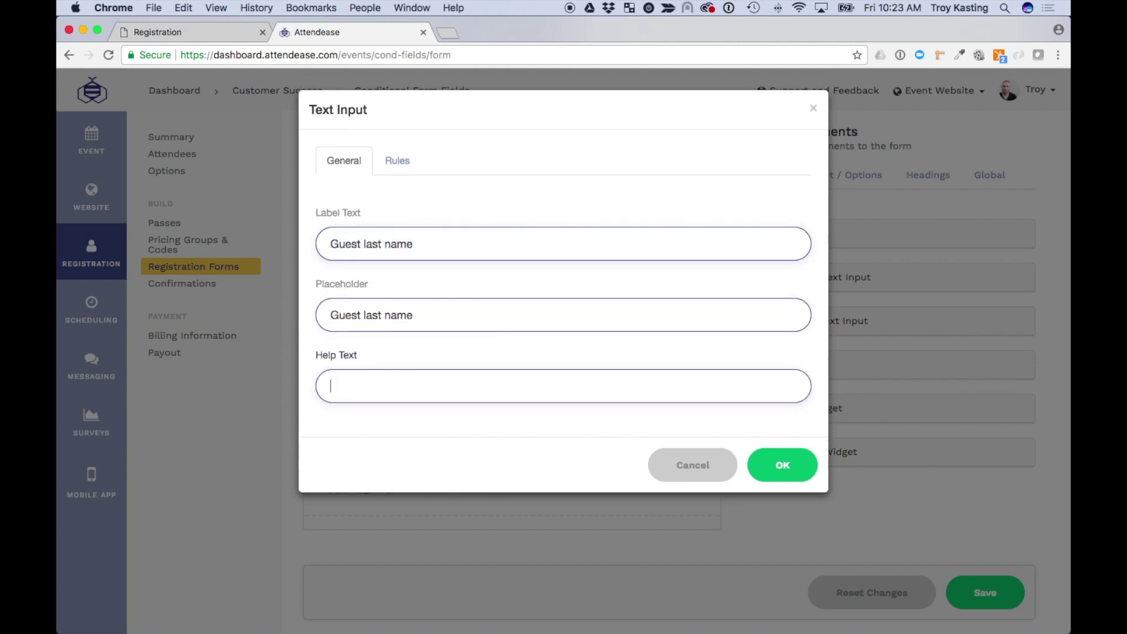
click(782, 465)
Set the third new text input's label and placeholder to "Guest email", clear its help text, and save the form.
click(635, 424)
text(Guest email)
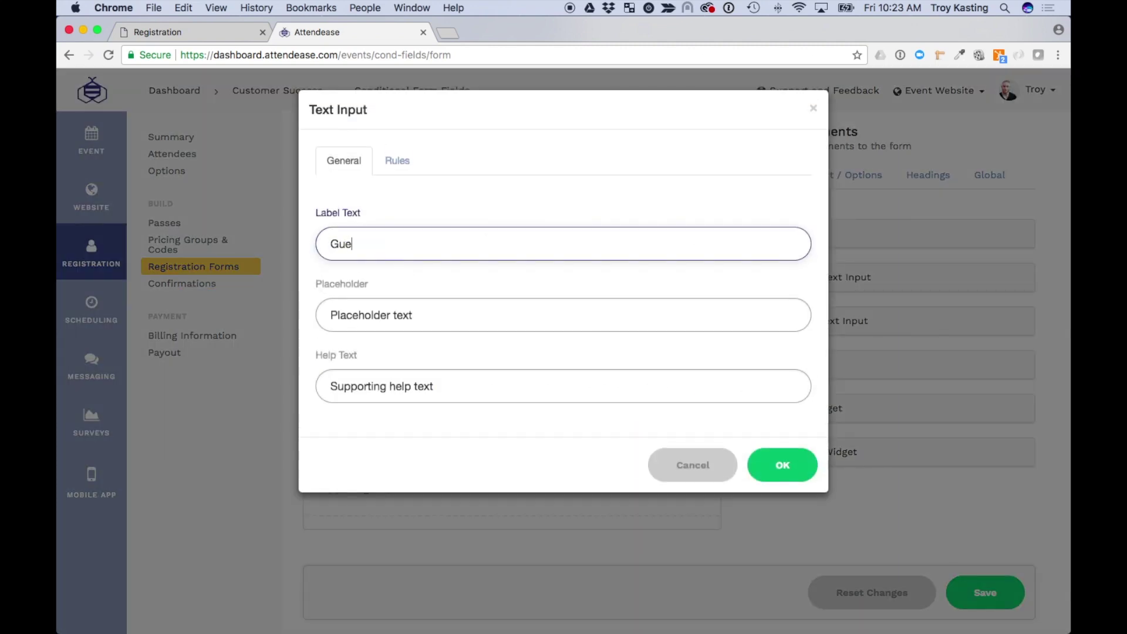
key(Tab)
key(super+v)
key(Tab)
key(BackSpace)
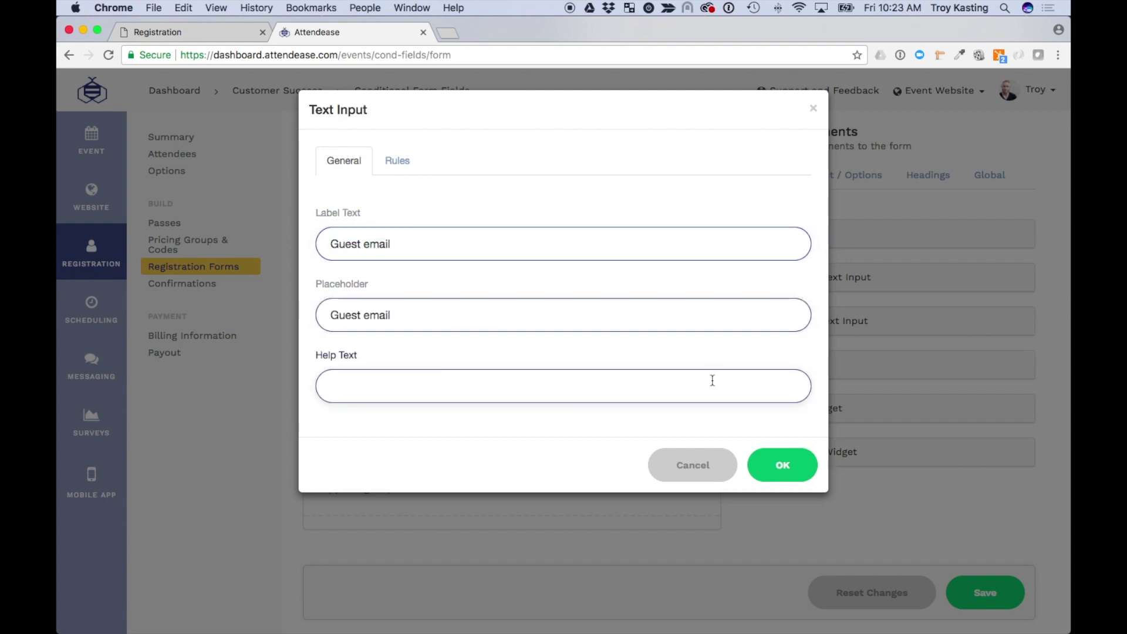
click(782, 465)
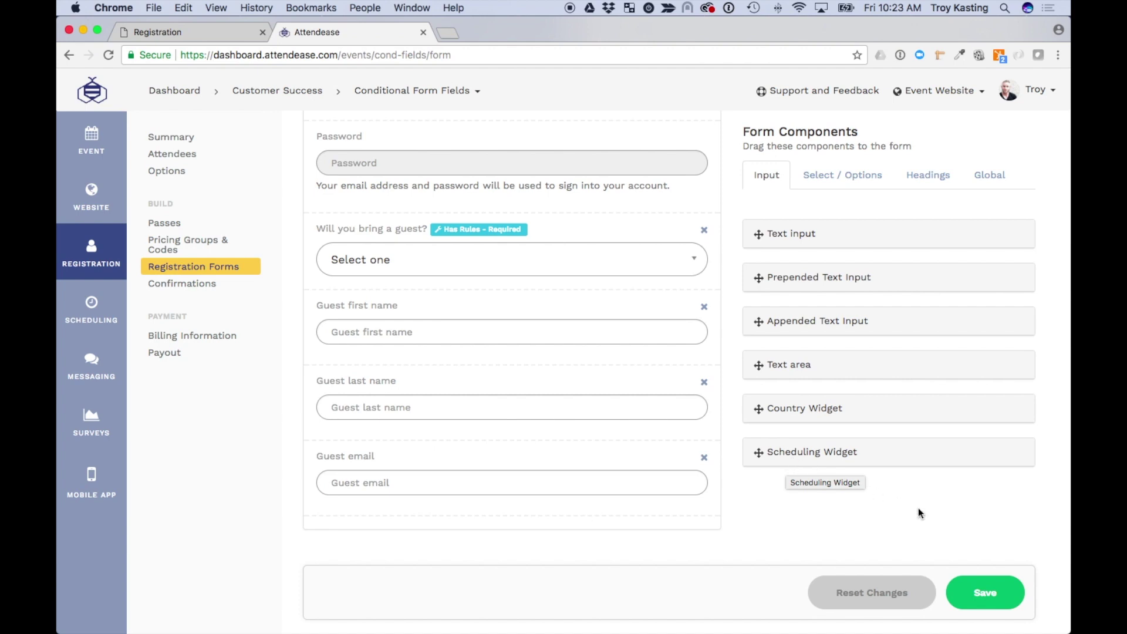
click(990, 603)
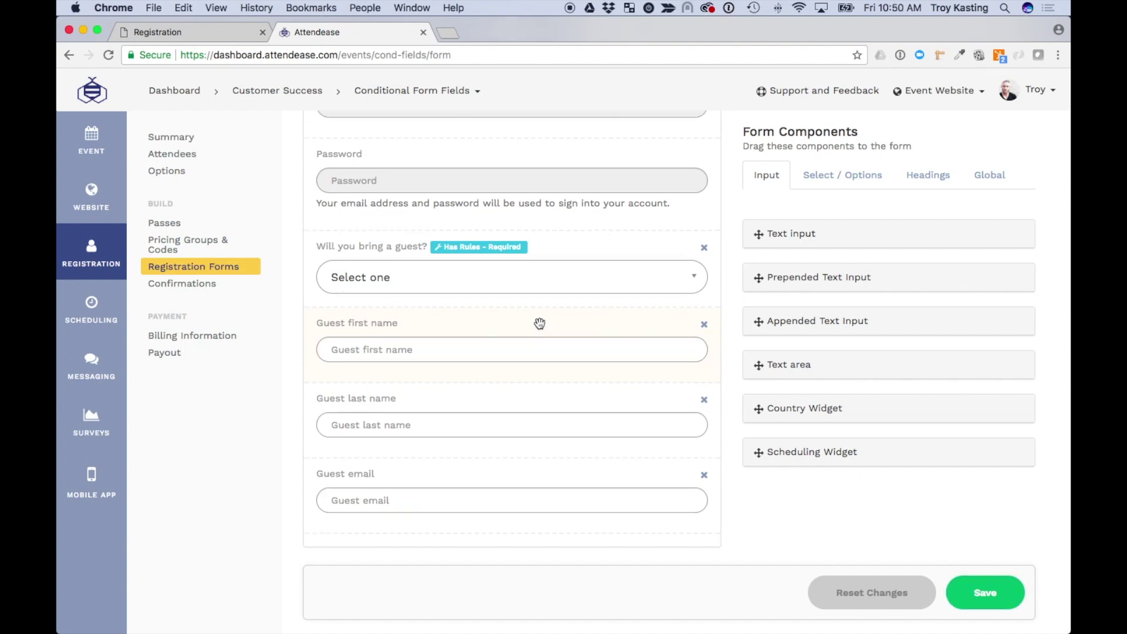
Set the requirement rule of the Guest first name field to "required if".
click(539, 324)
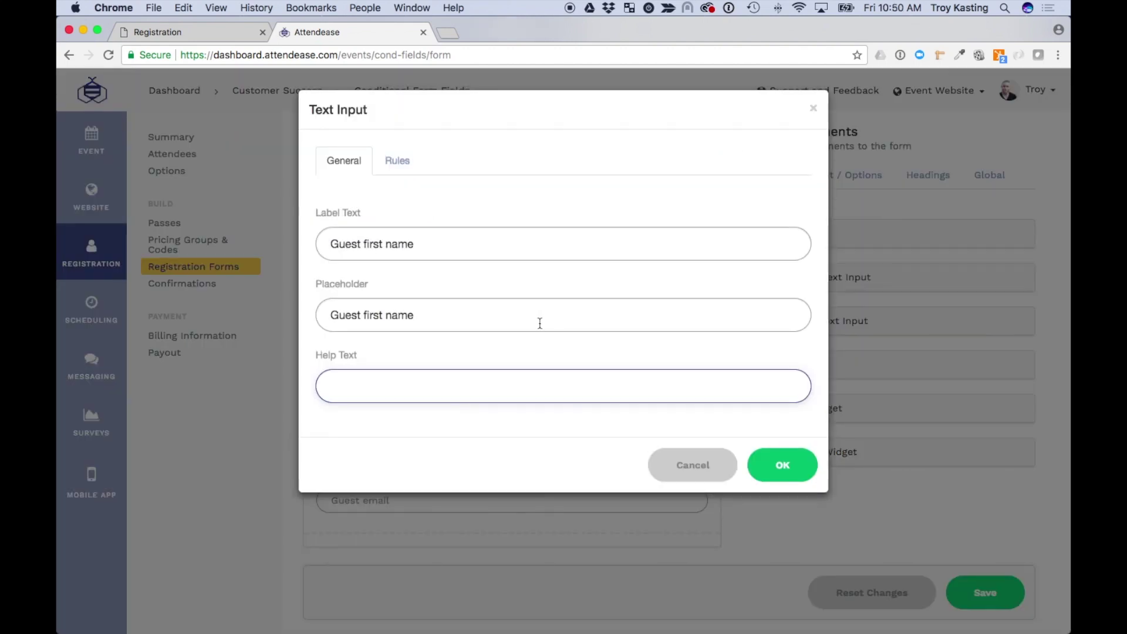
click(403, 160)
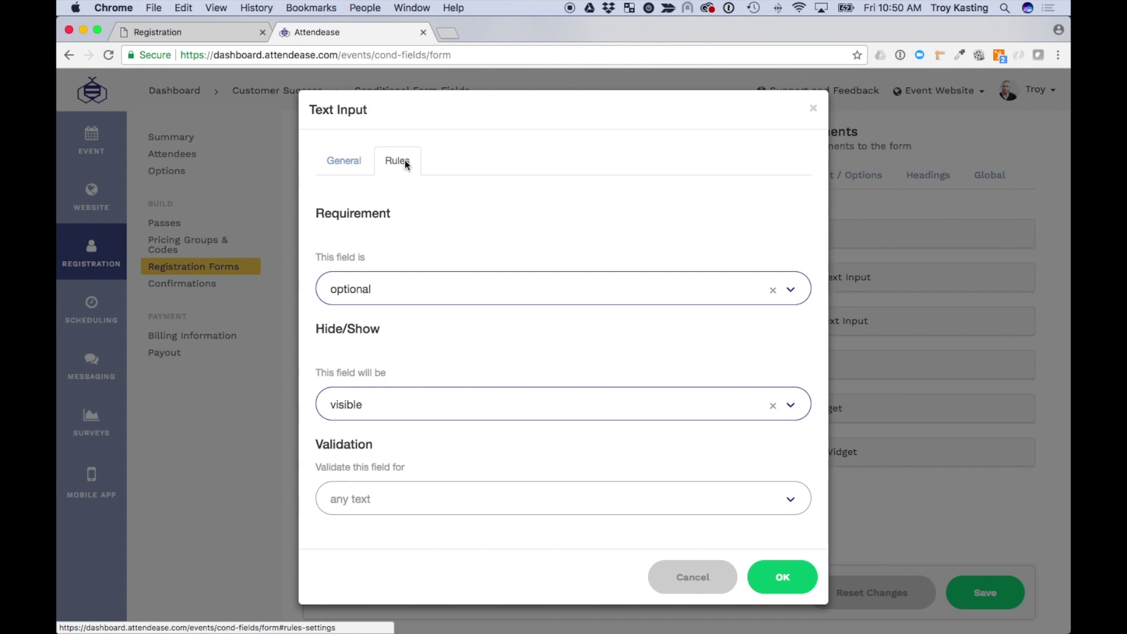
click(473, 283)
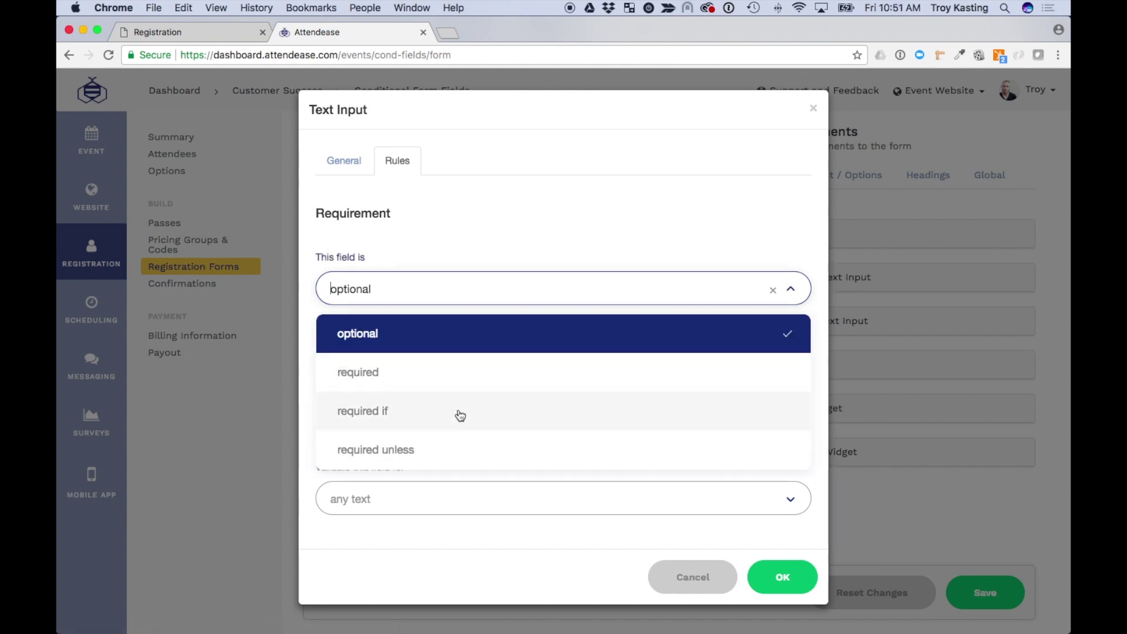
click(459, 413)
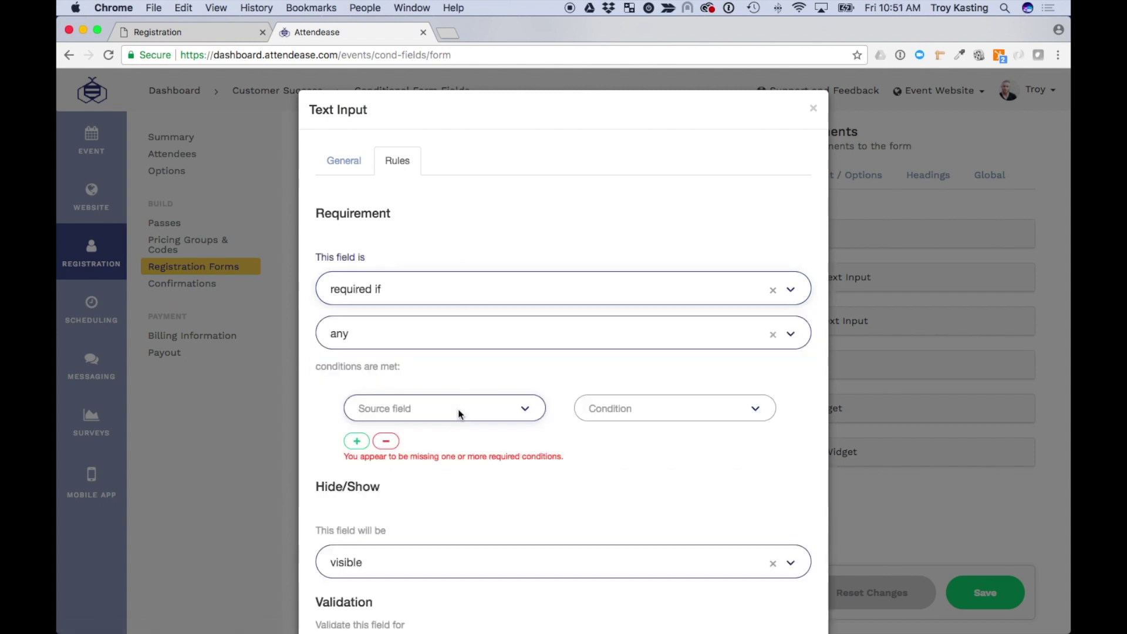
click(474, 340)
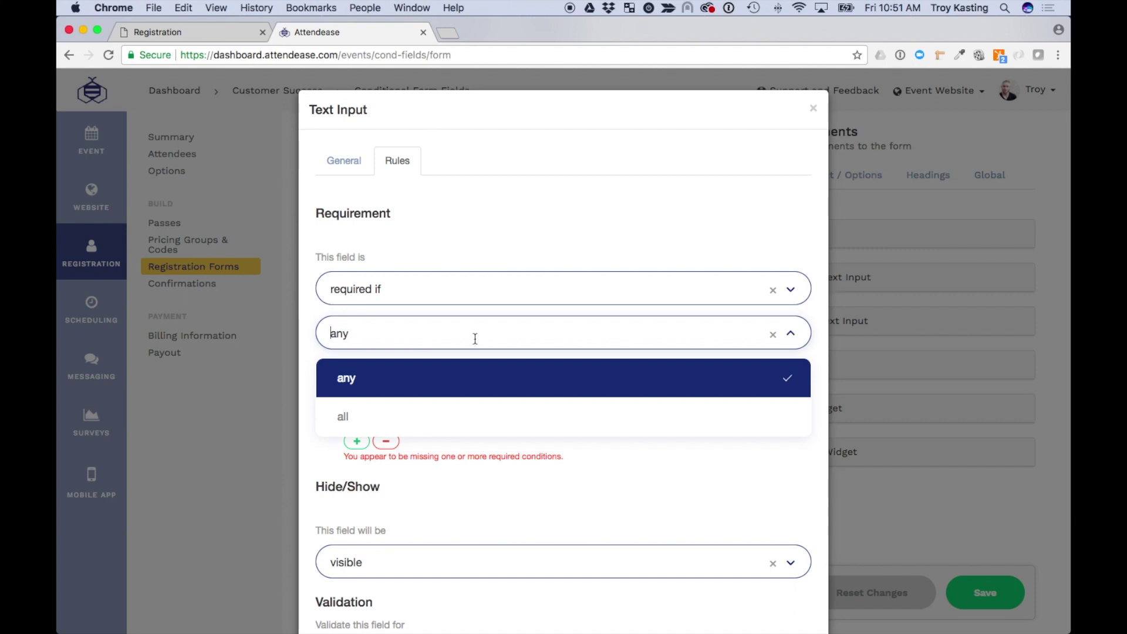
click(450, 415)
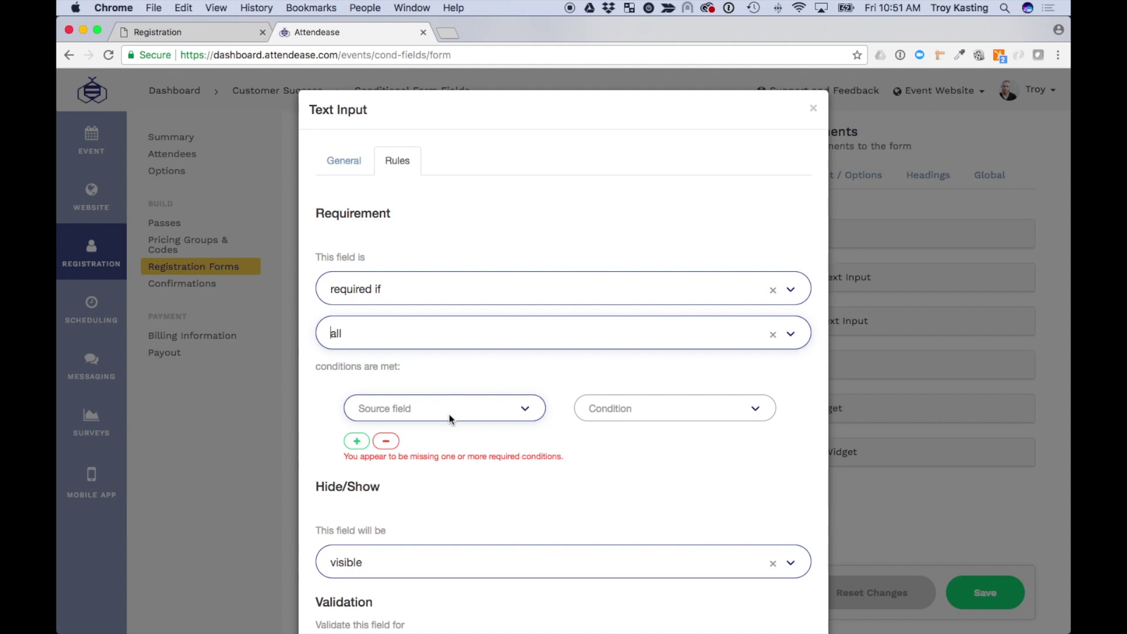
click(411, 339)
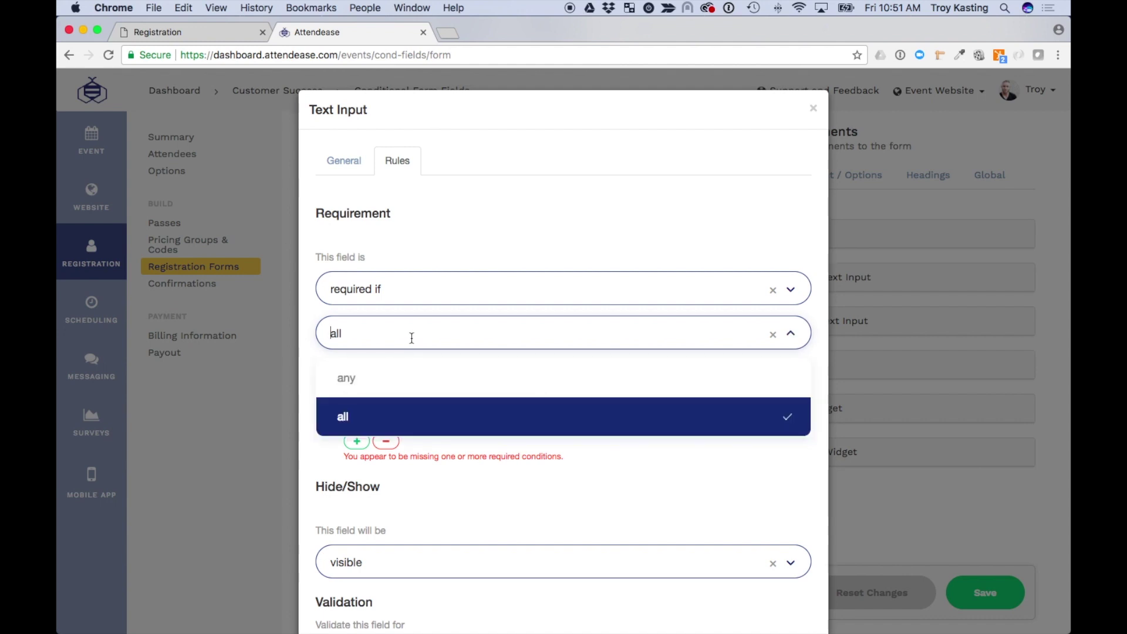
click(406, 380)
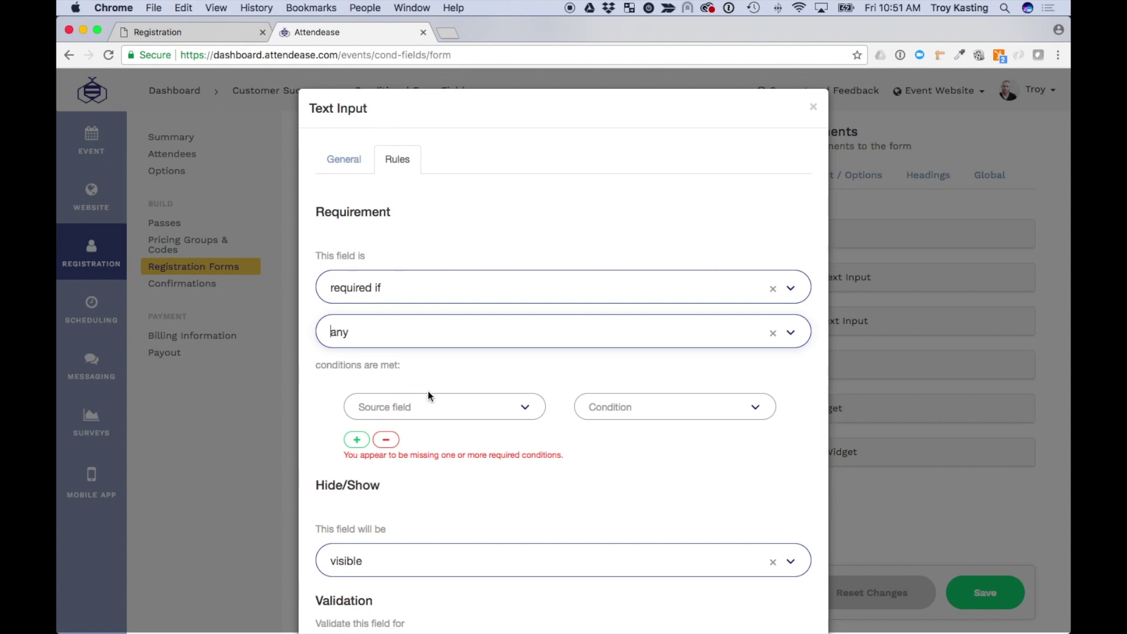
Define the Guest first name field's requirement condition as "Will you bring a guest?" is Yes.
click(450, 413)
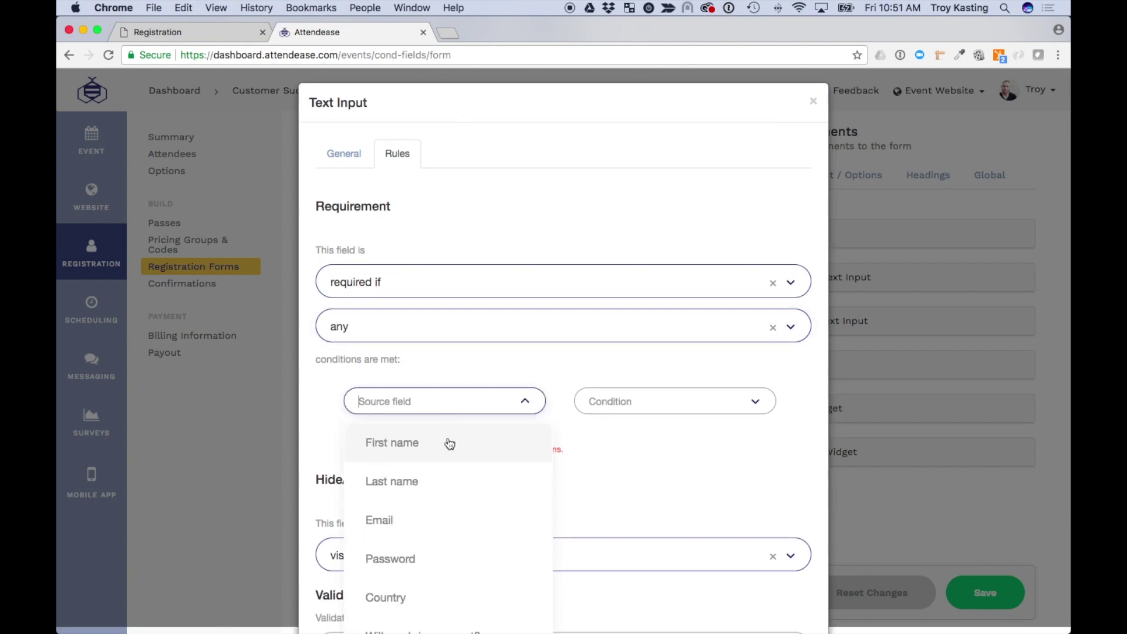
scroll(449, 443, down, 3)
click(450, 493)
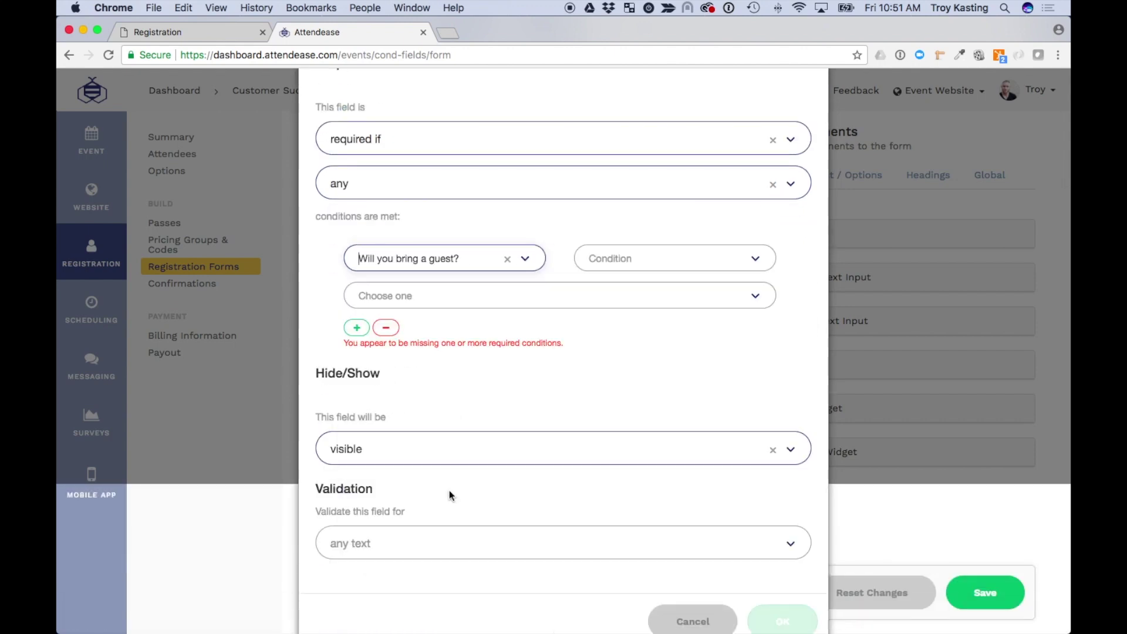
click(636, 259)
click(620, 298)
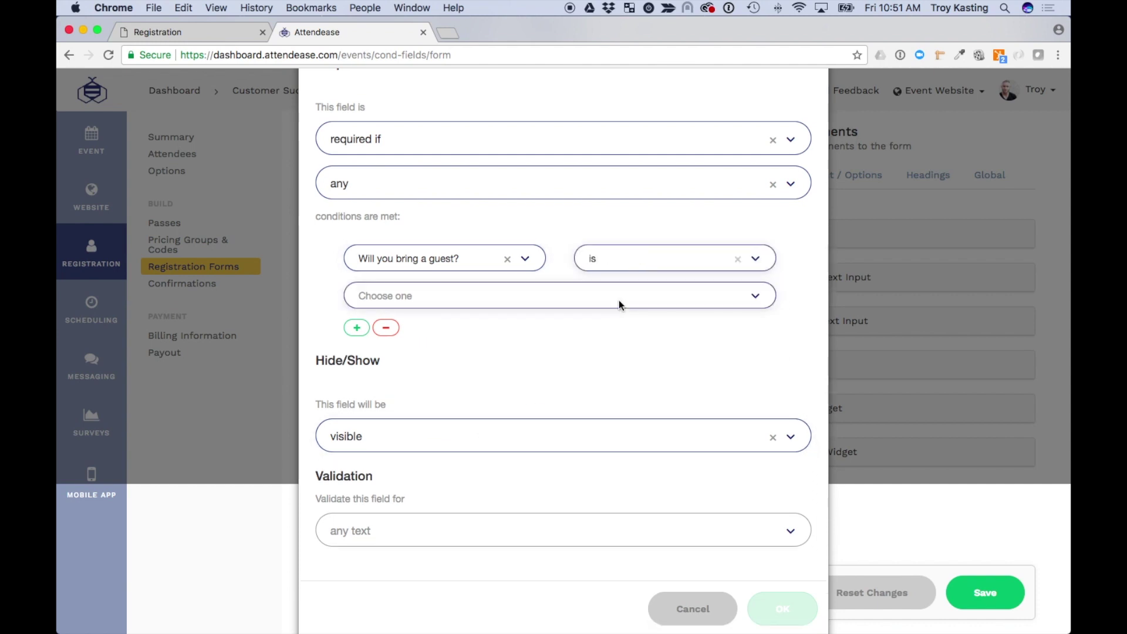
click(472, 296)
click(378, 387)
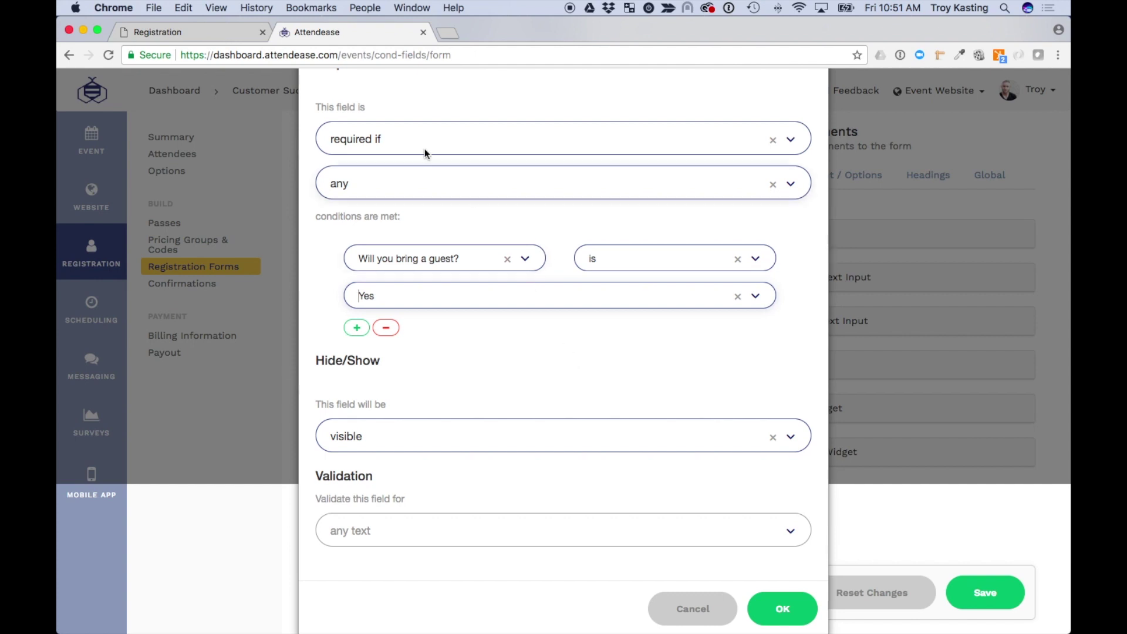
Set the visibility rule of the Guest first name field to "visible if".
scroll(397, 132, up, 3)
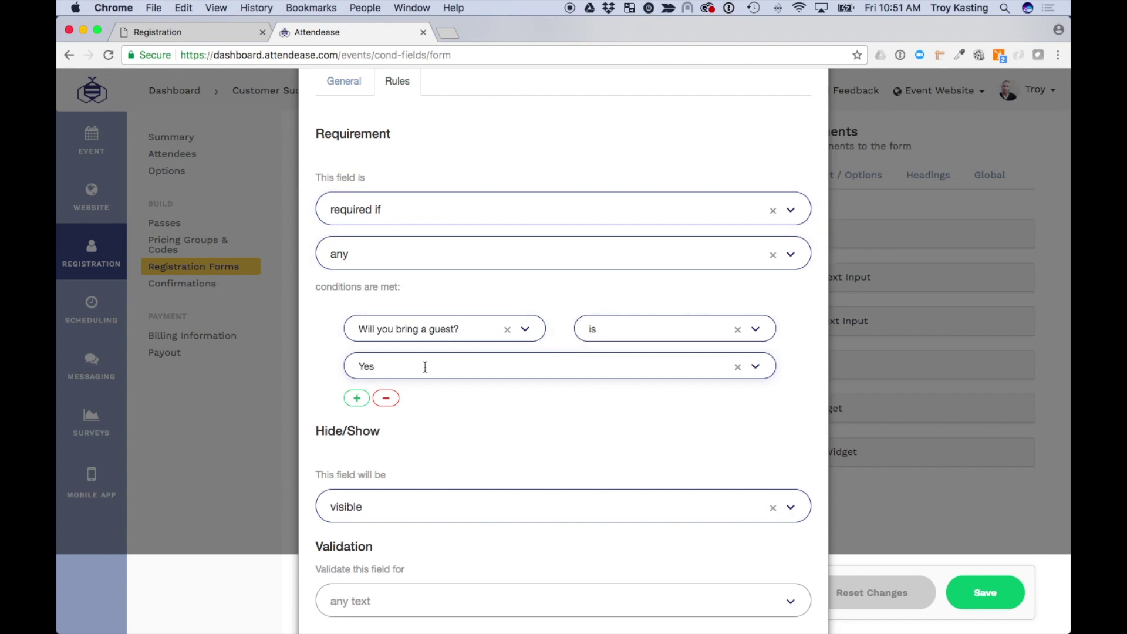
scroll(496, 405, down, 3)
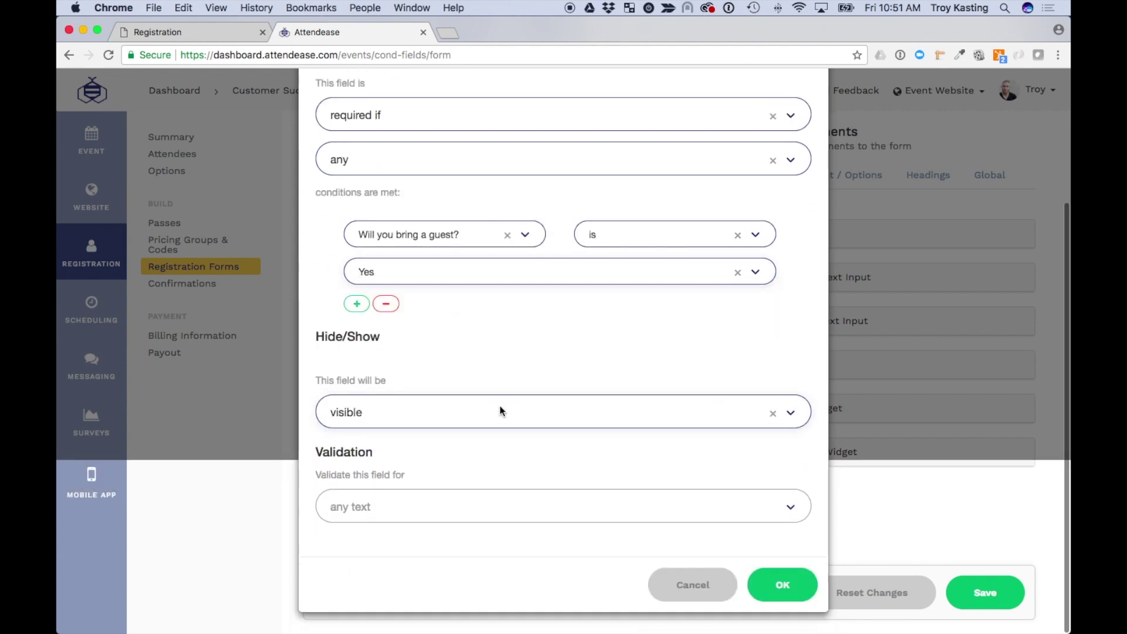
click(395, 412)
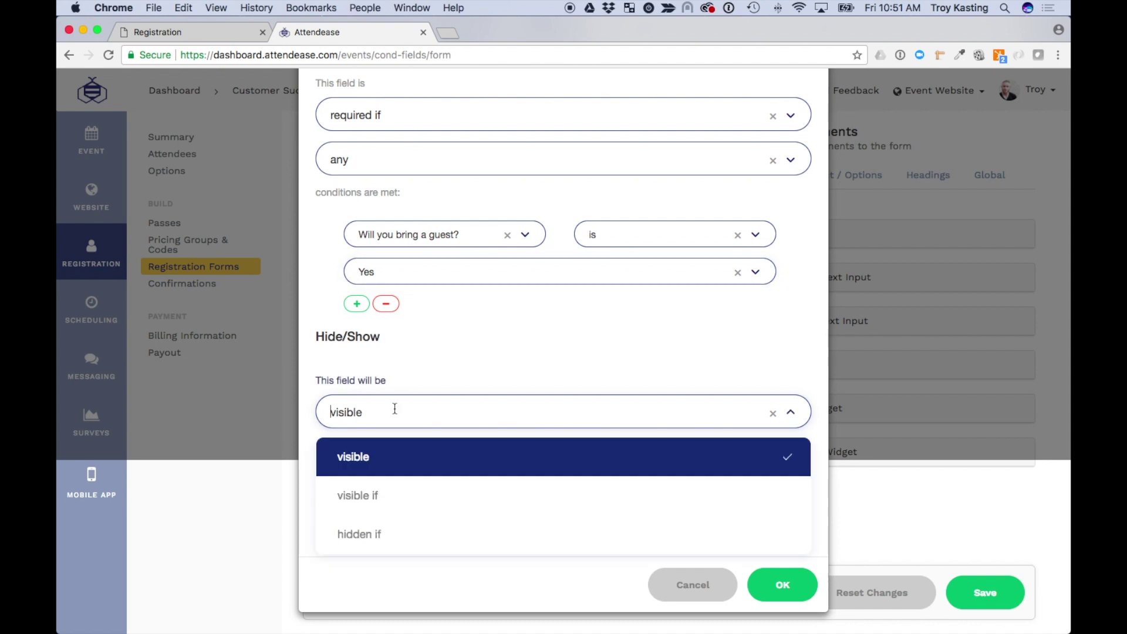
click(384, 497)
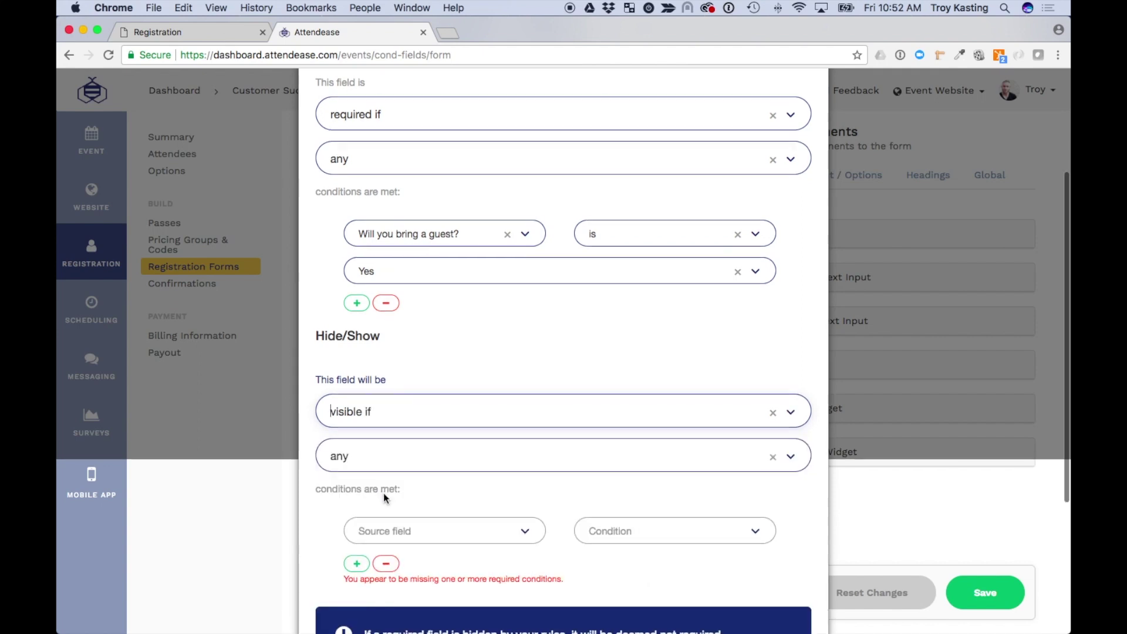
Define the Guest first name field's visibility condition as "Will you bring a guest?" is Yes and apply its rules.
scroll(411, 511, down, 3)
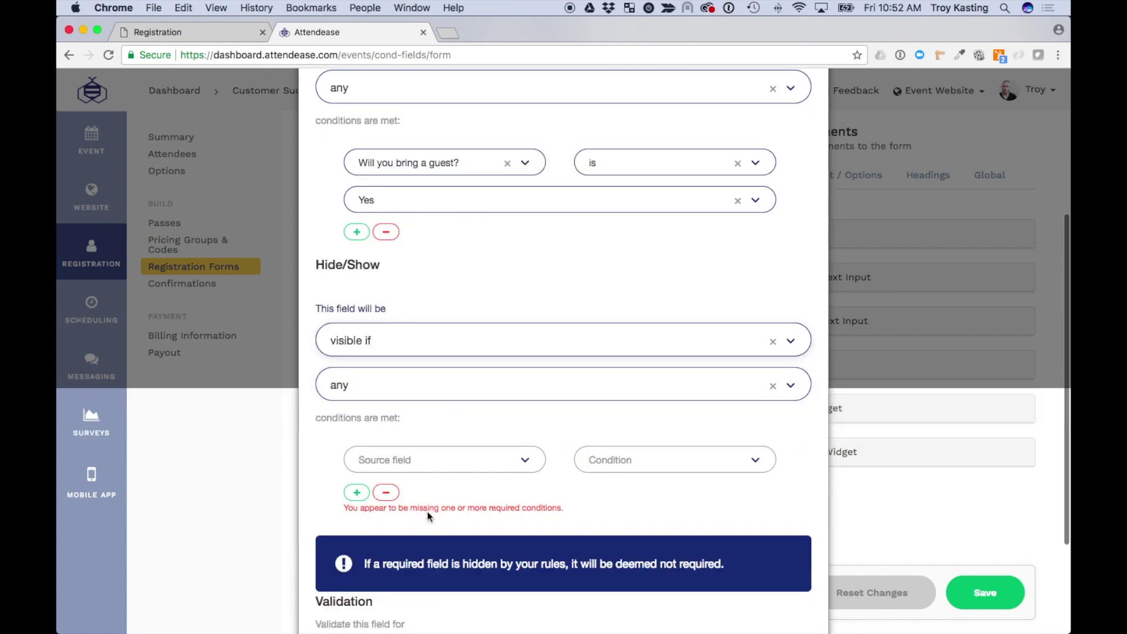
click(435, 430)
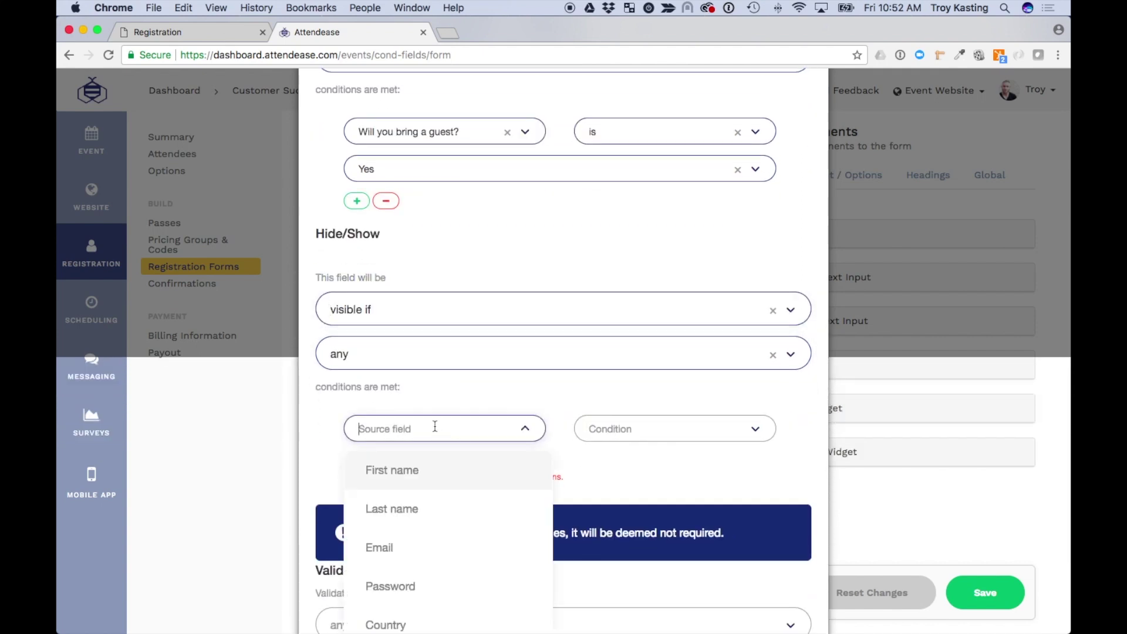
scroll(441, 470, down, 3)
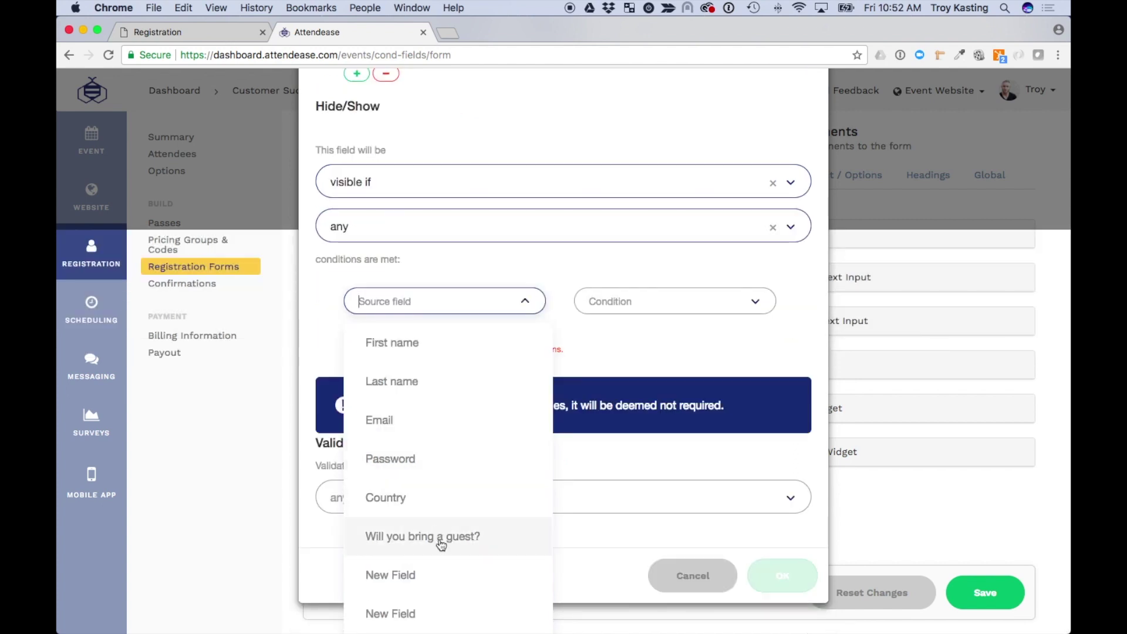
click(441, 538)
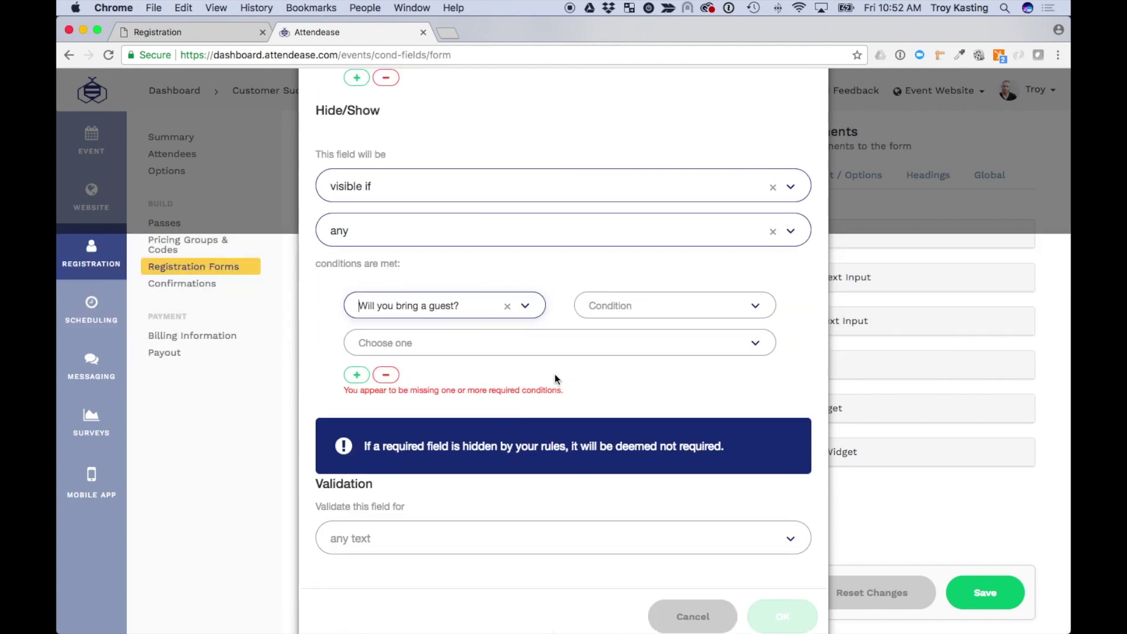
click(654, 292)
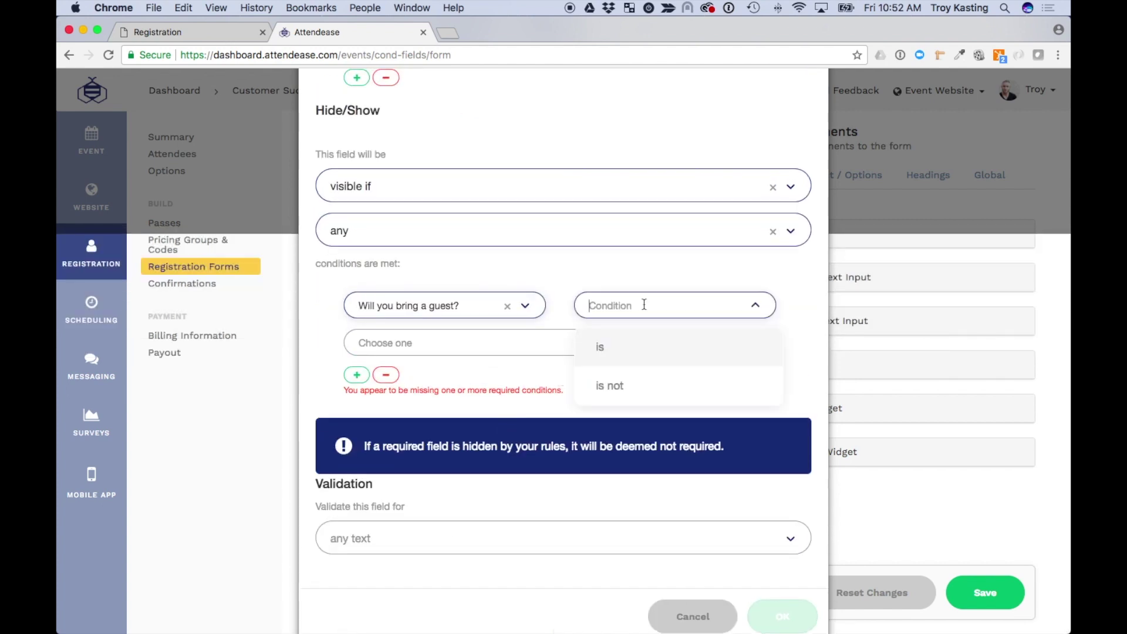
click(611, 350)
click(443, 342)
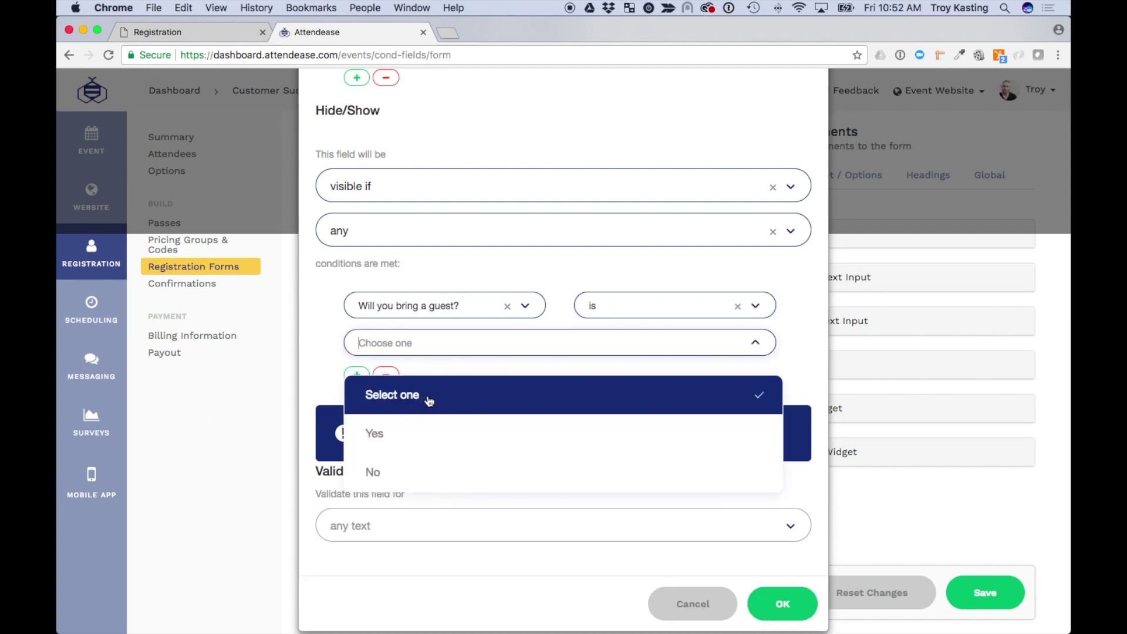
click(424, 434)
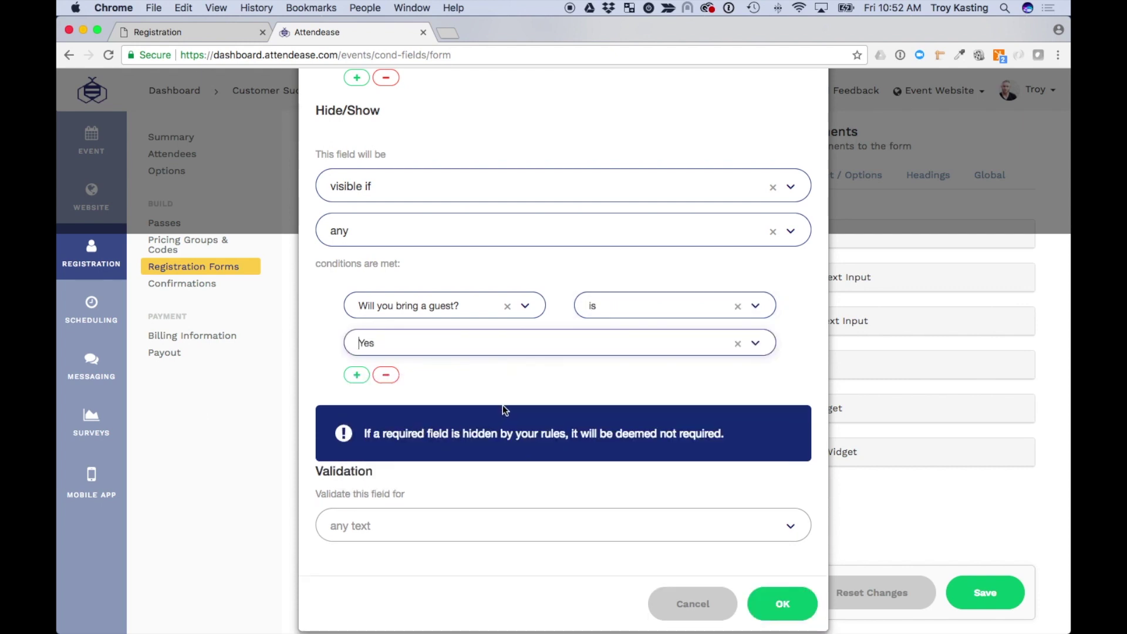
click(774, 604)
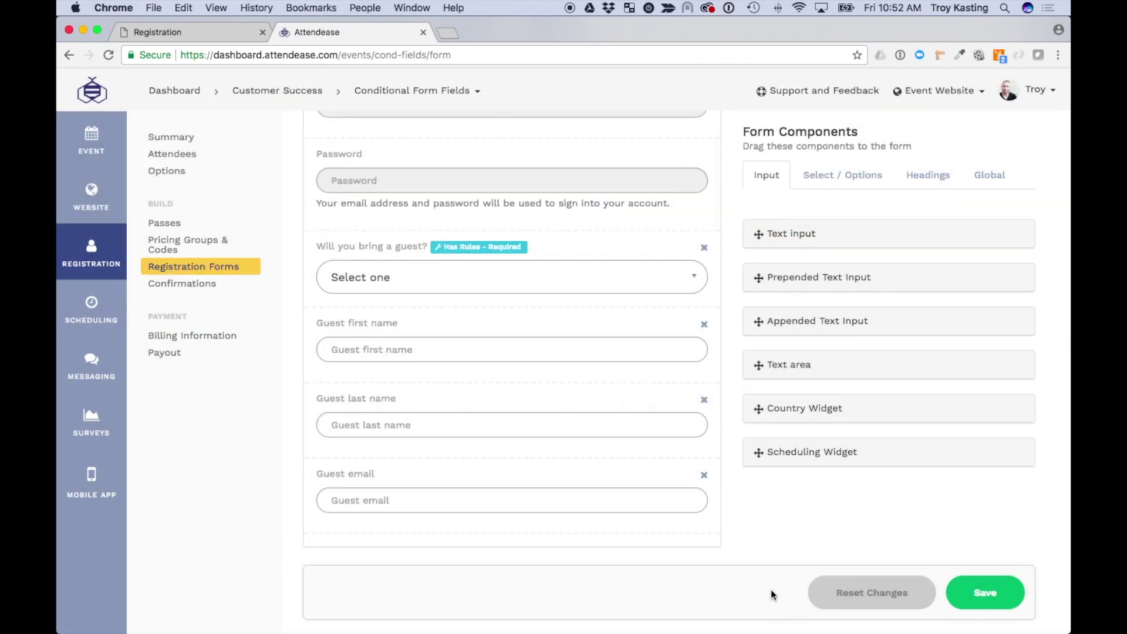
Set the visibility rule of the Guest last name field to "visible if".
click(465, 395)
scroll(611, 265, down, 3)
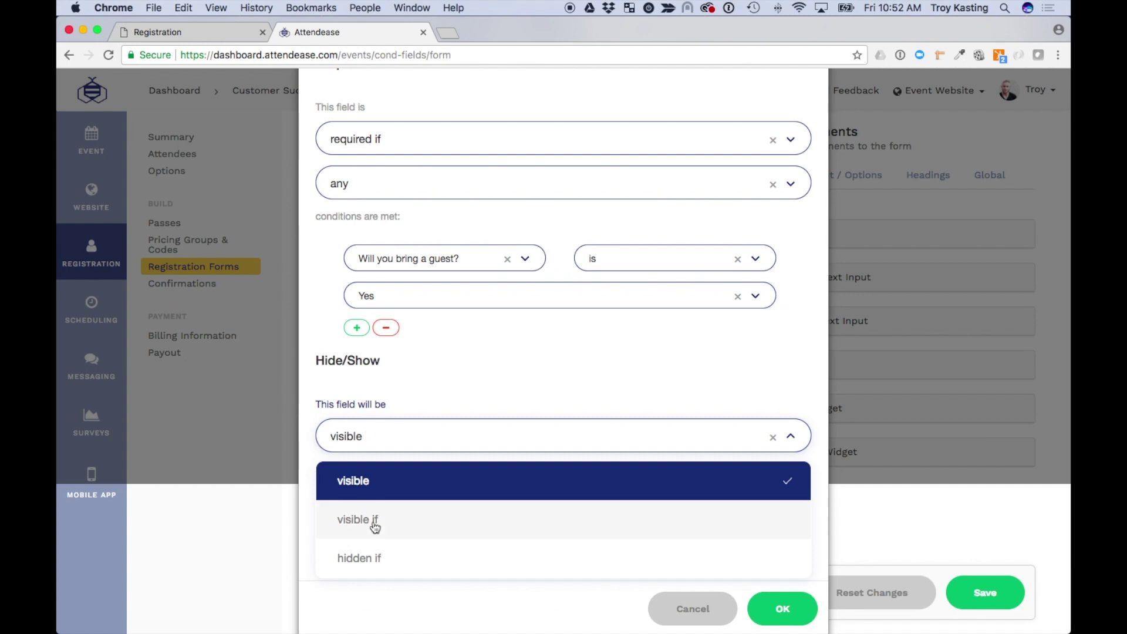
click(352, 520)
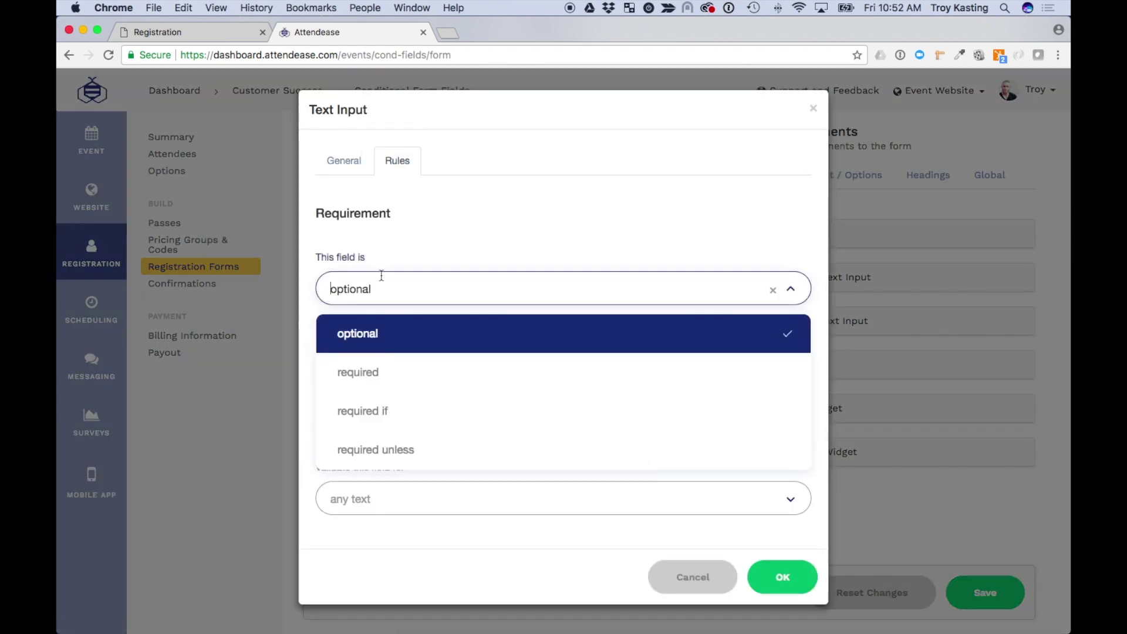
Make the Guest email field "required if" the condition "Will you bring a guest?" is Yes is met.
click(382, 411)
click(414, 407)
scroll(415, 466, down, 5)
click(626, 256)
click(430, 294)
click(430, 385)
Make the Guest email field "visible if" "Will you bring a guest?" is Yes, apply its rules and save the form.
click(419, 434)
click(626, 301)
click(600, 342)
click(457, 339)
click(381, 367)
click(783, 610)
click(985, 601)
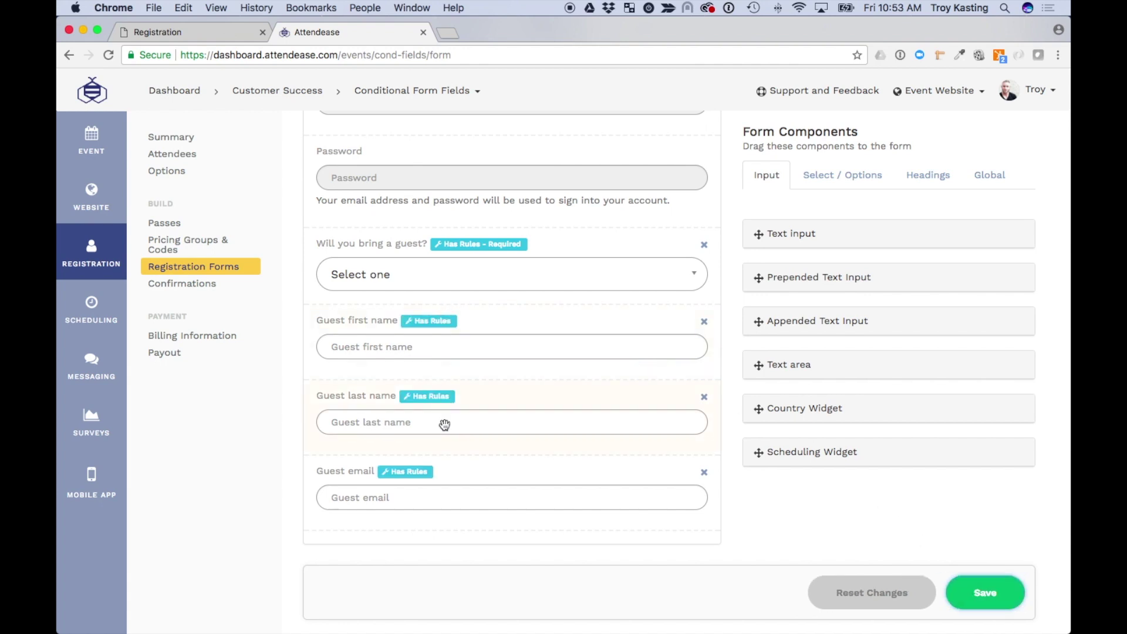
Publish a preview of the event website and open the preview site.
click(938, 109)
click(936, 123)
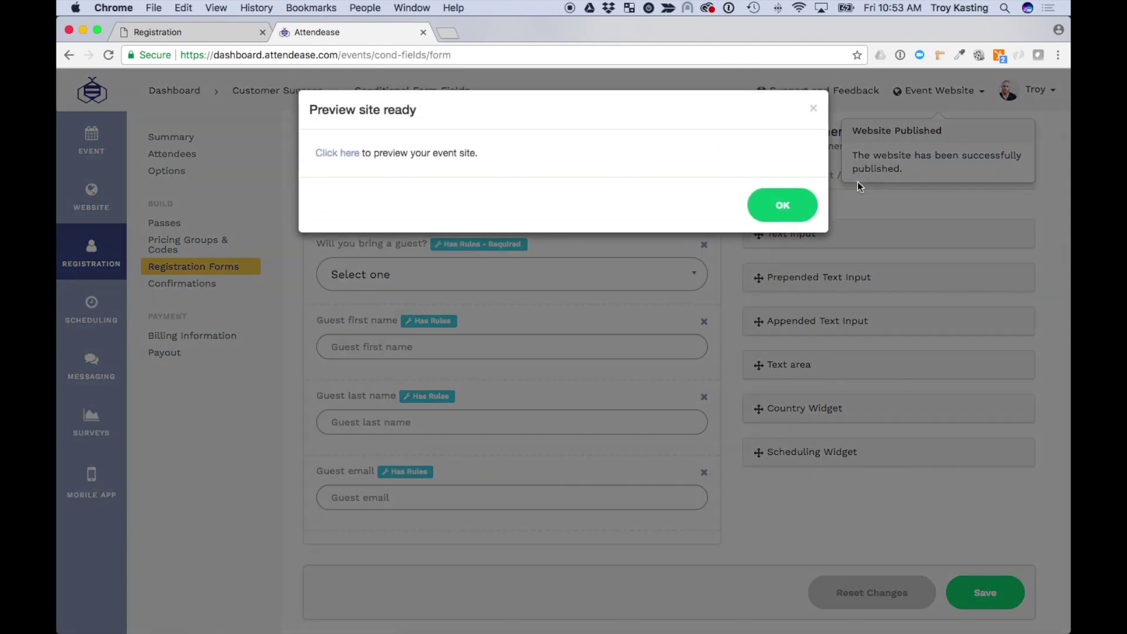
click(355, 154)
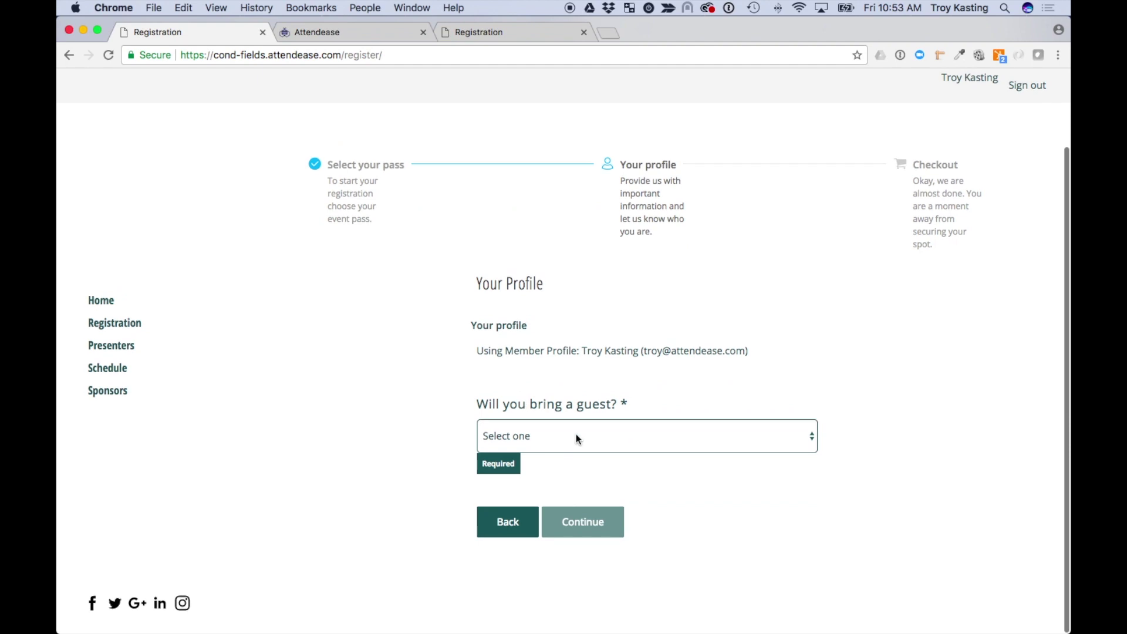
Answer Yes to "Will you bring a guest?" on the registration profile page and check the guest fields below it.
click(576, 437)
click(572, 449)
scroll(852, 475, down, 5)
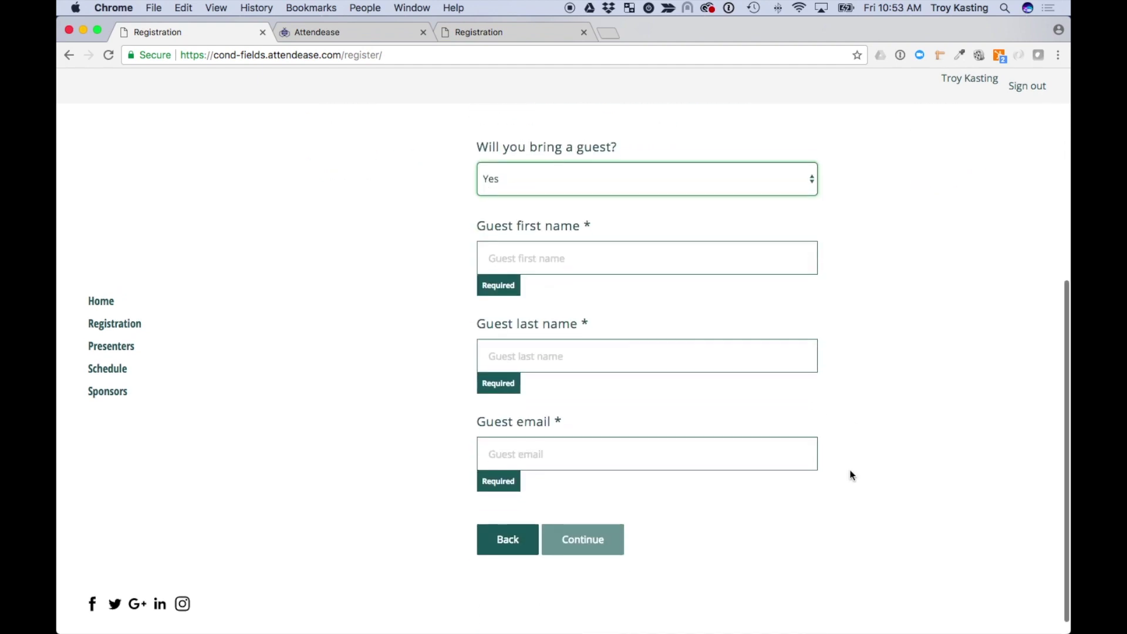